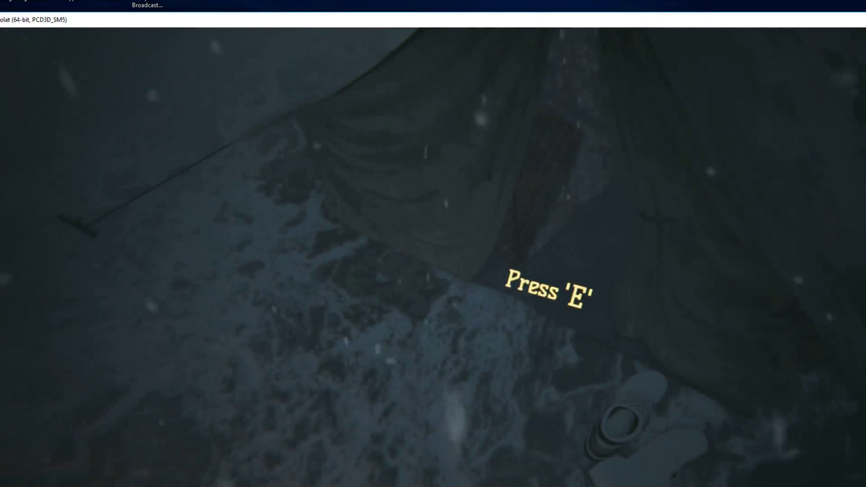
Step: Check the map at the tent, then drag the game window up over the desktop strip
key("e")
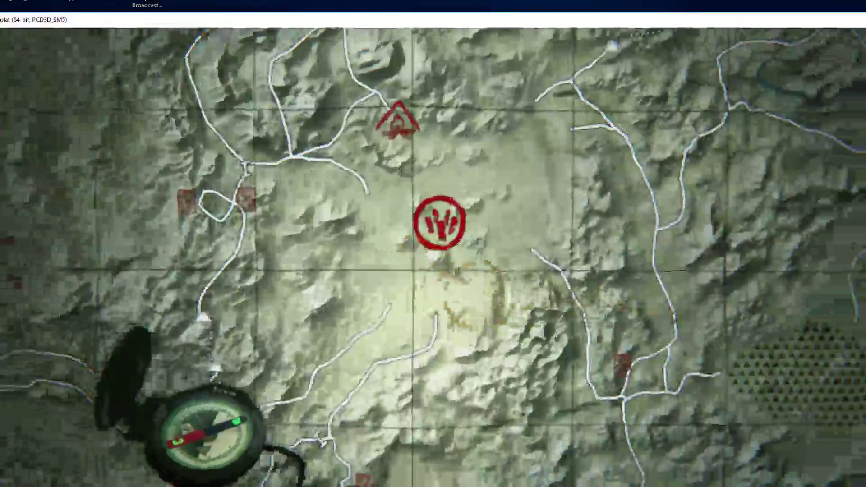
scroll(433, 271, "up", 5)
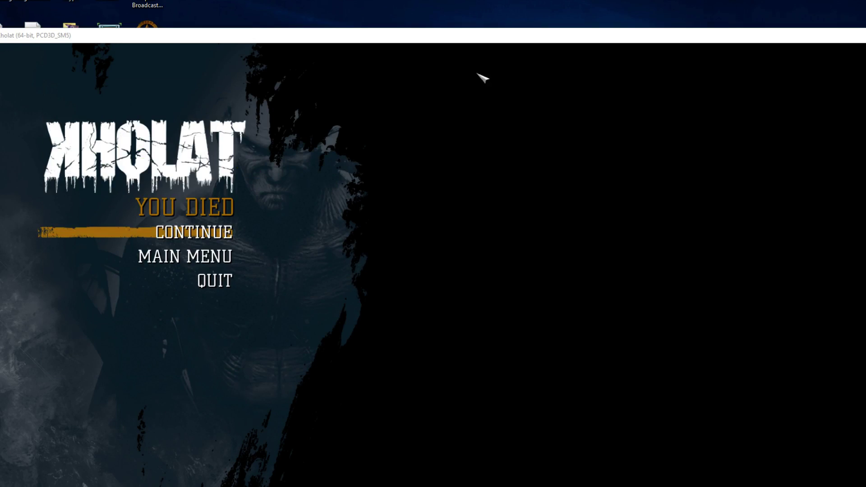
left_click_drag(433, 35, 421, 12)
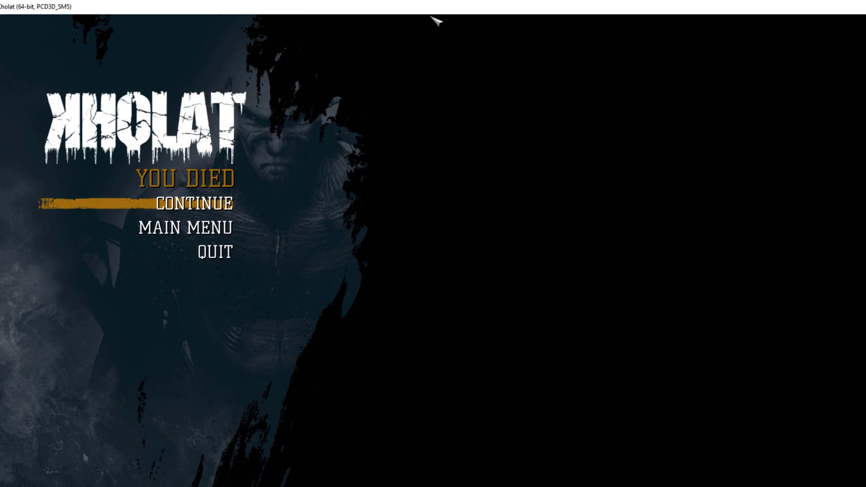